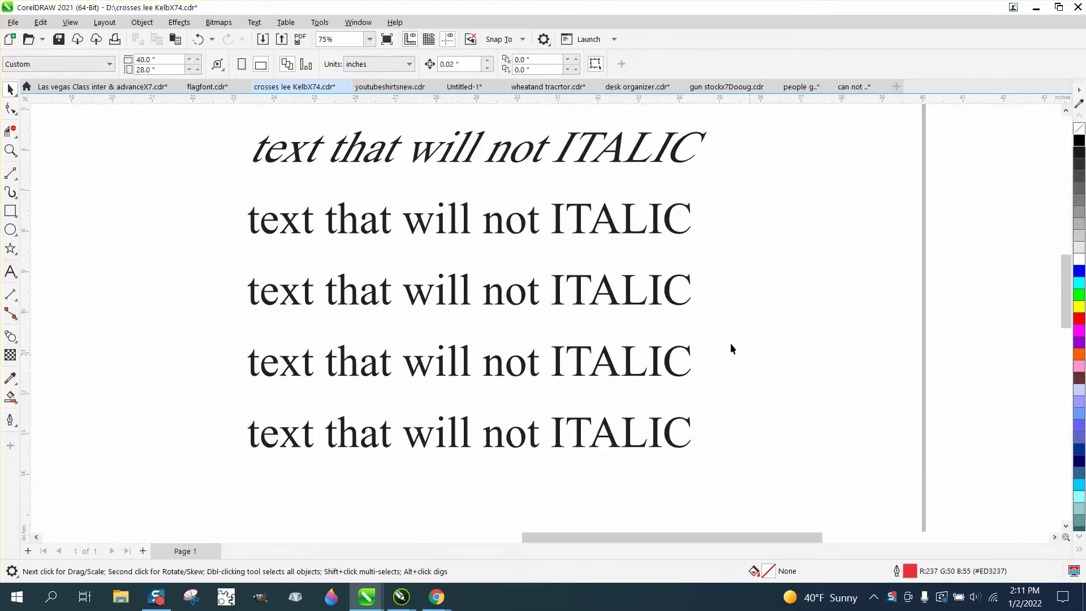
Step: Select the second upright 'text that will not ITALIC' line with the Pick tool
left_click(440, 233)
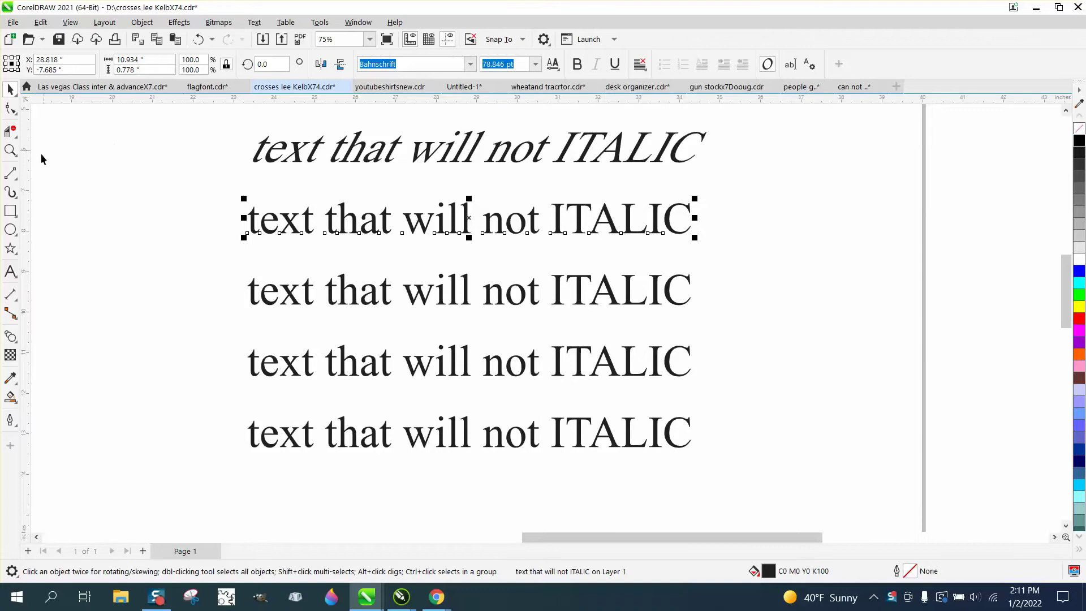
left_click(473, 66)
left_click(422, 141)
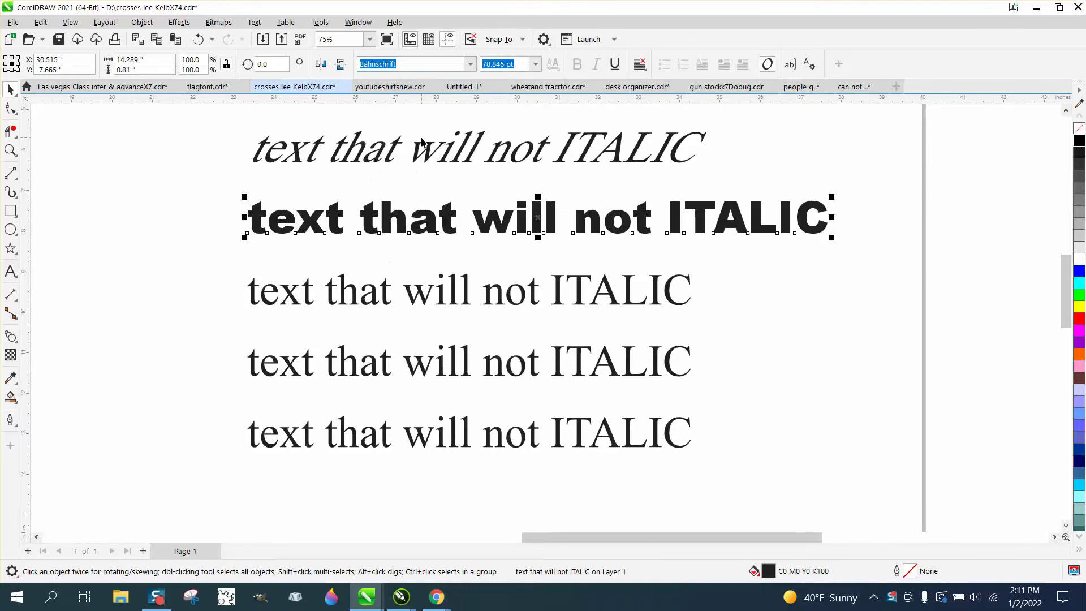
left_click(650, 213)
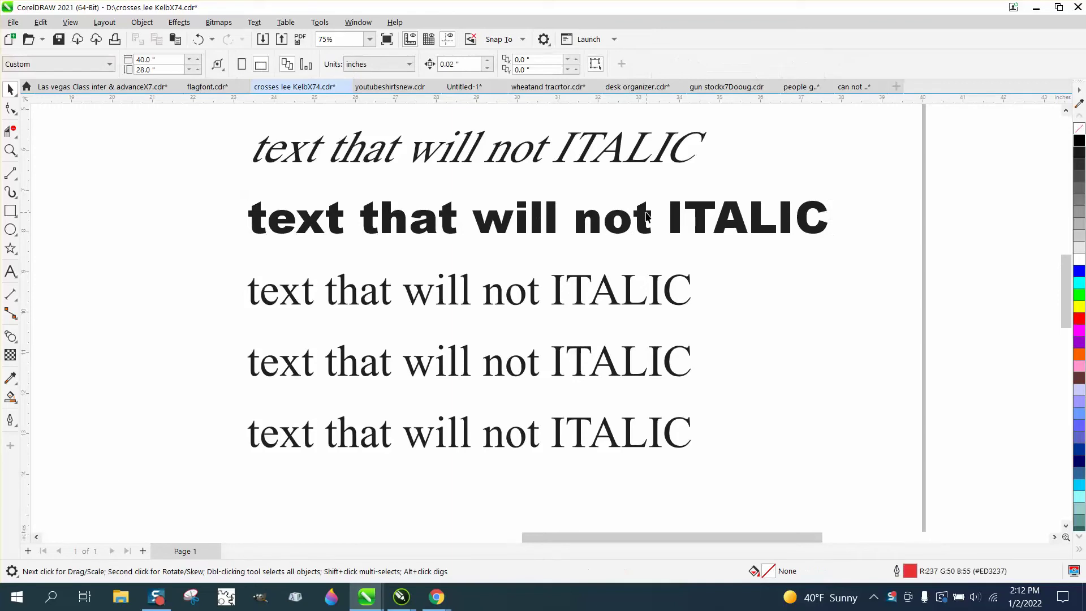
left_click(648, 216)
left_click(440, 65)
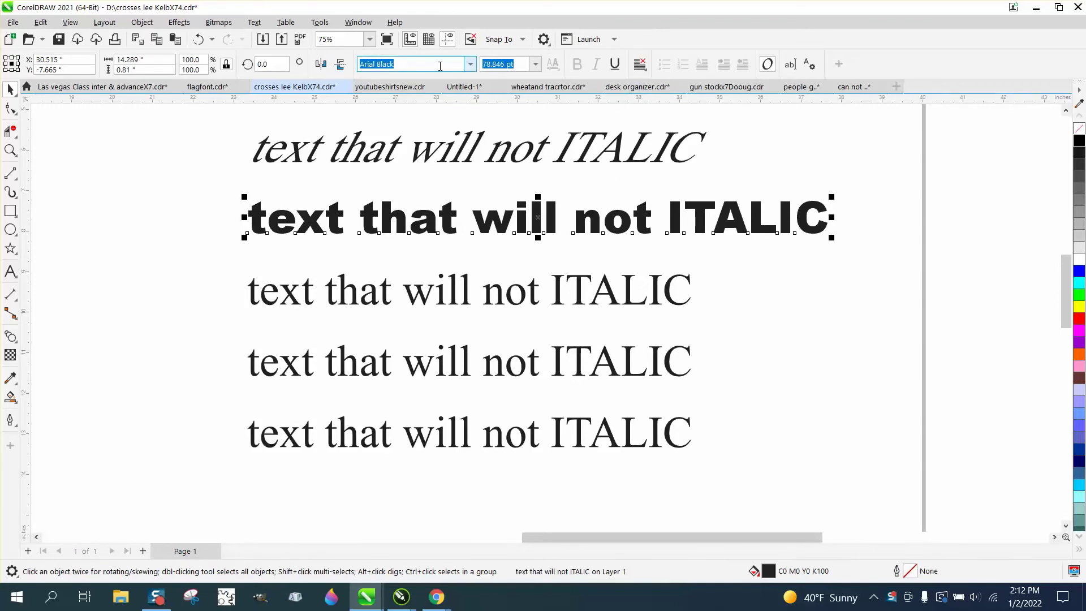
left_click(471, 65)
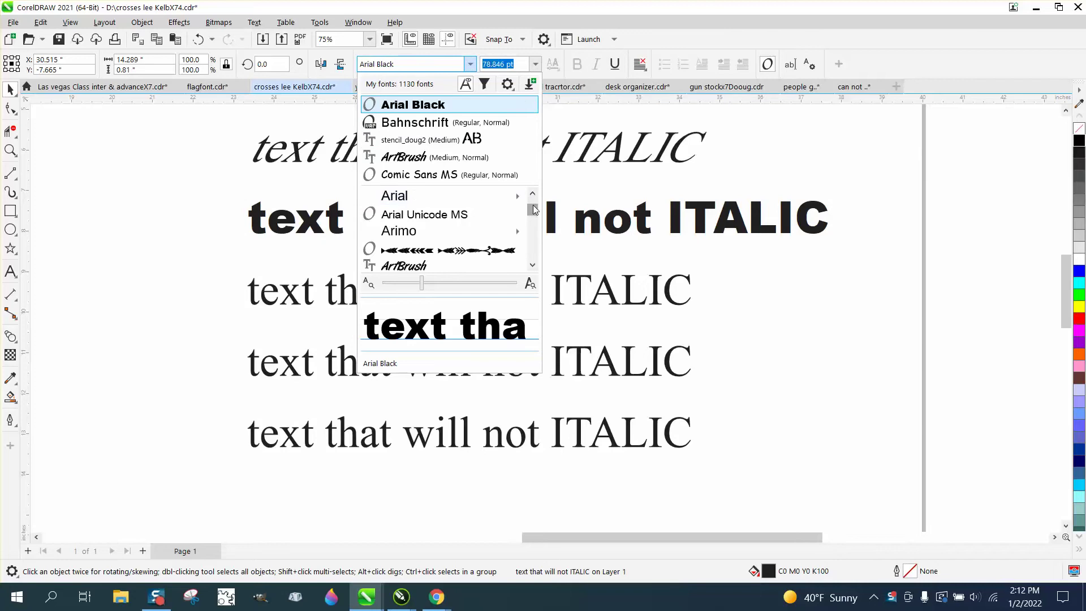
left_click(427, 196)
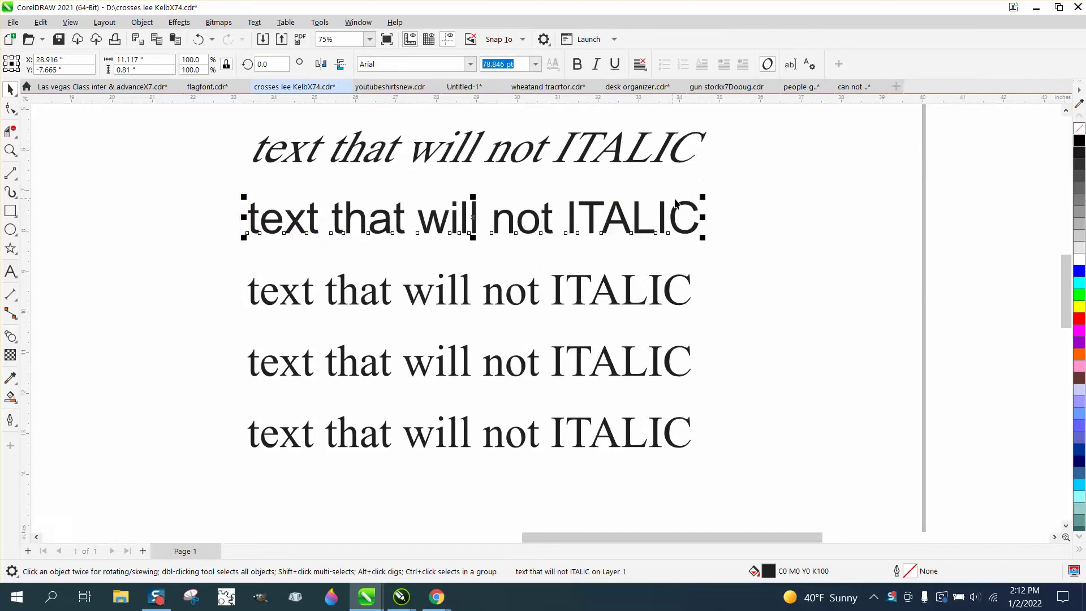
left_click(596, 65)
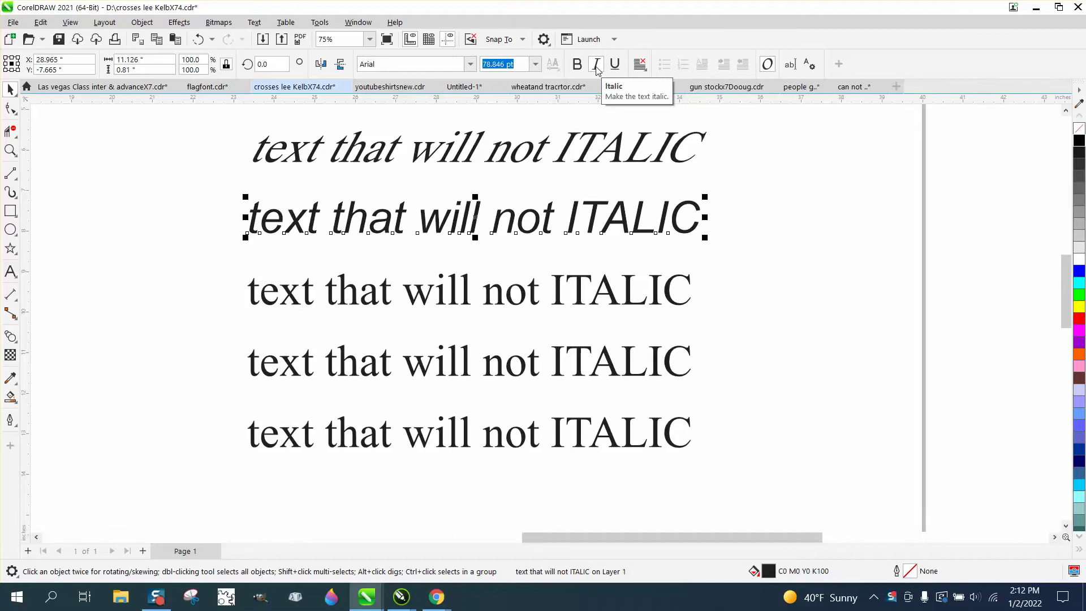
left_click(597, 66)
left_click(597, 65)
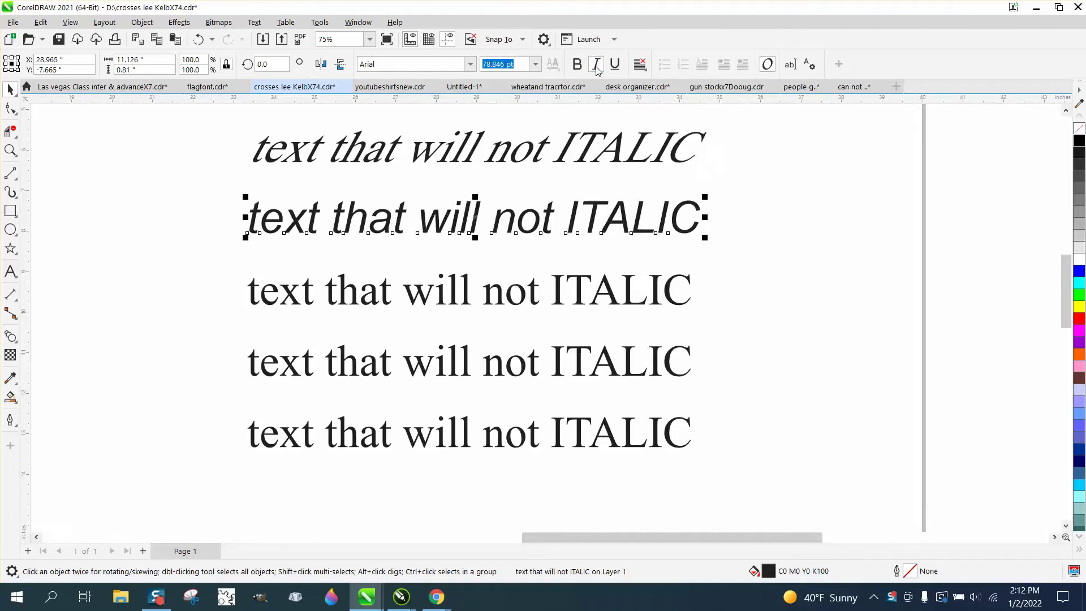
left_click(197, 44)
left_click(198, 40)
left_click(198, 41)
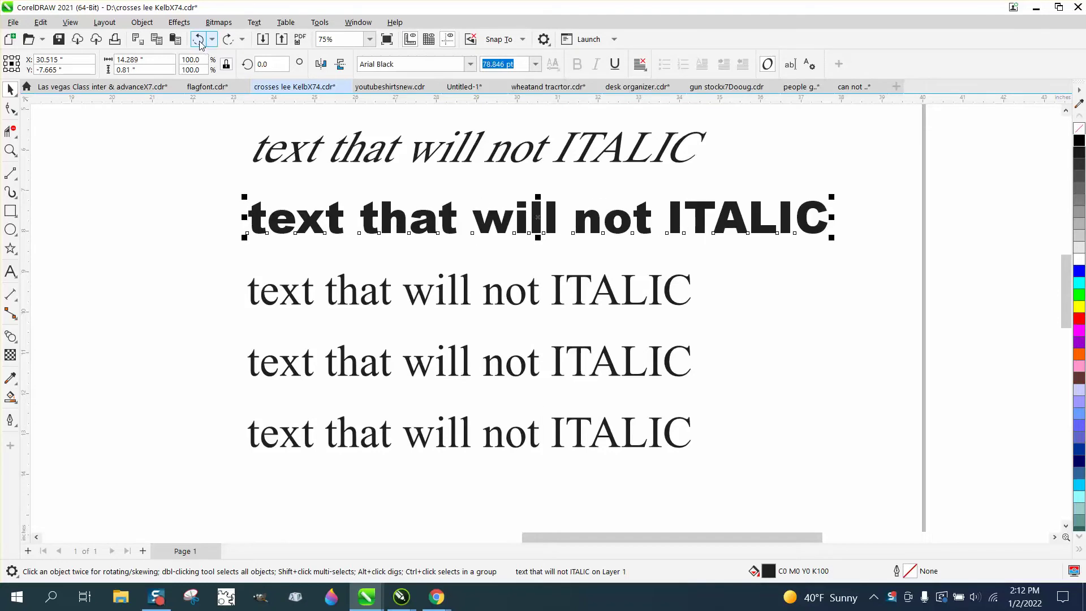
left_click(199, 44)
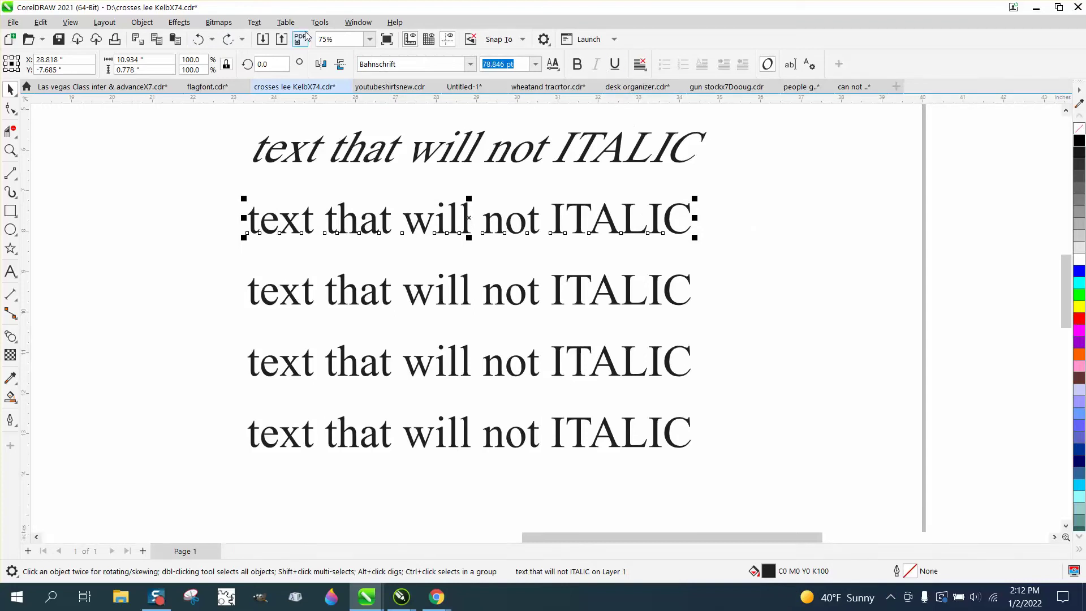
left_click(358, 22)
mouse_move(395, 22)
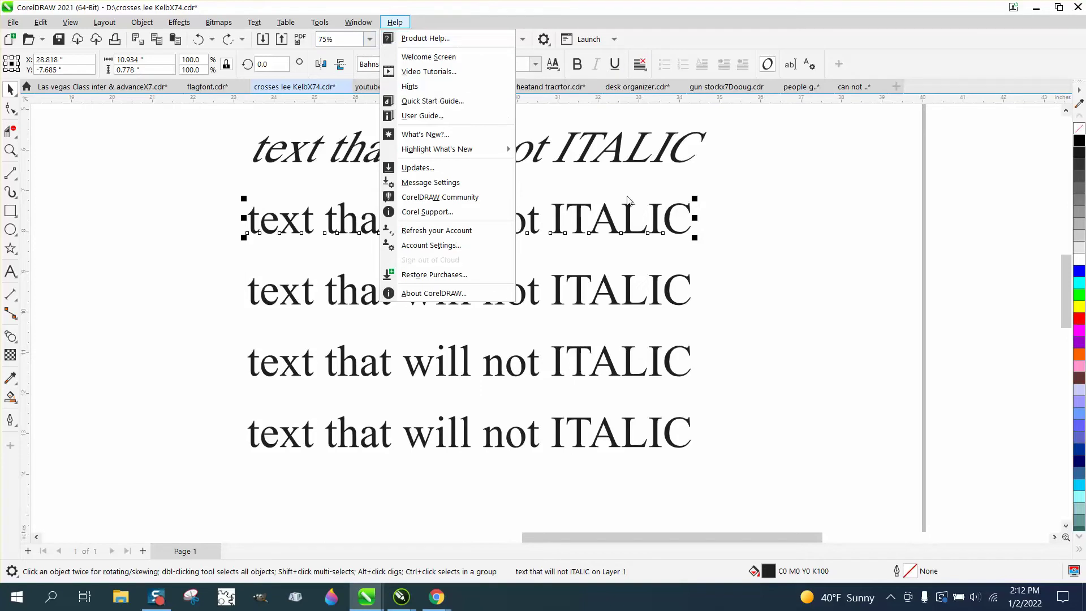
left_click(714, 208)
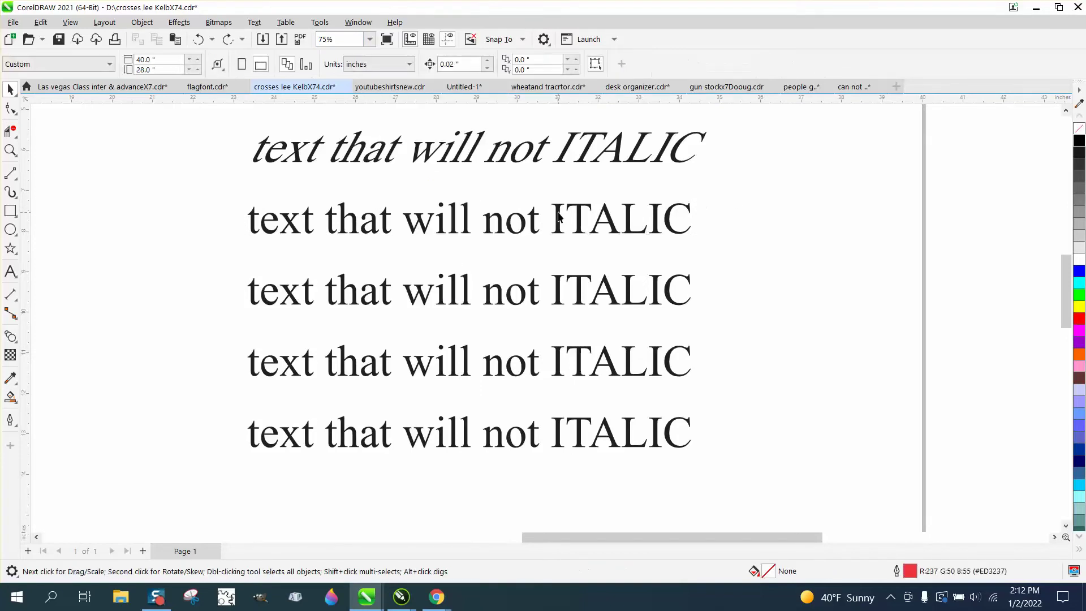
left_click(558, 217)
left_click(470, 219)
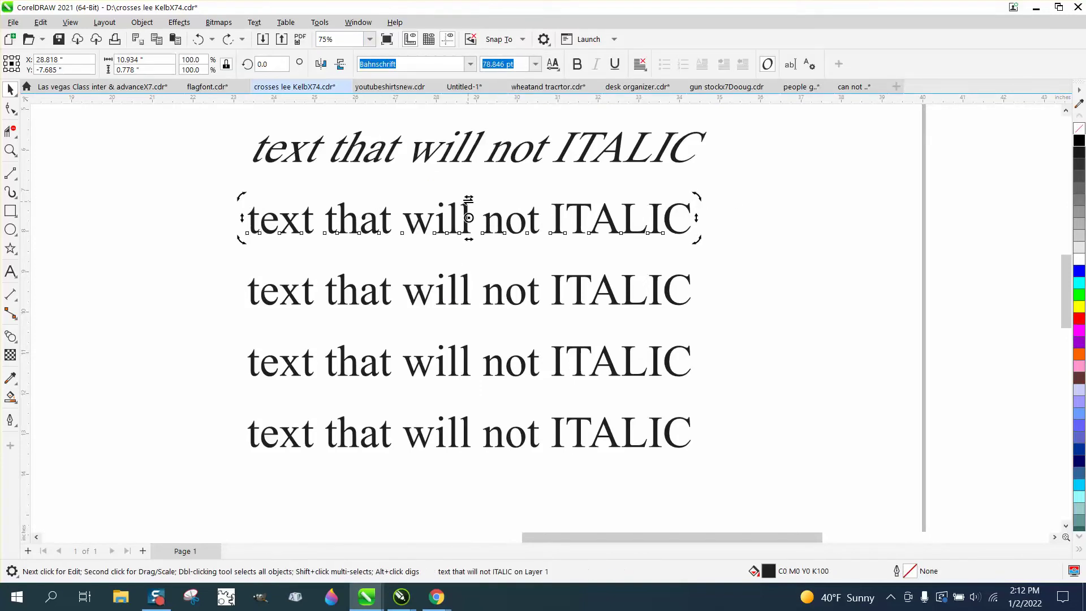
left_click_drag(468, 199, 485, 198)
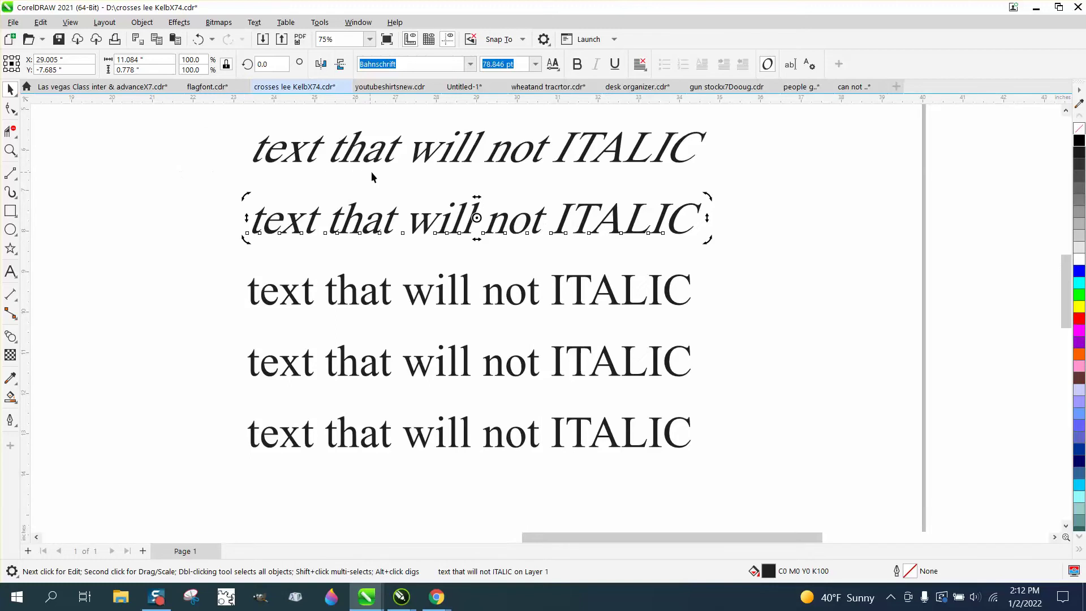
Step: Undo the hand-made slant and bring up the Transform docker for skewing
left_click(198, 39)
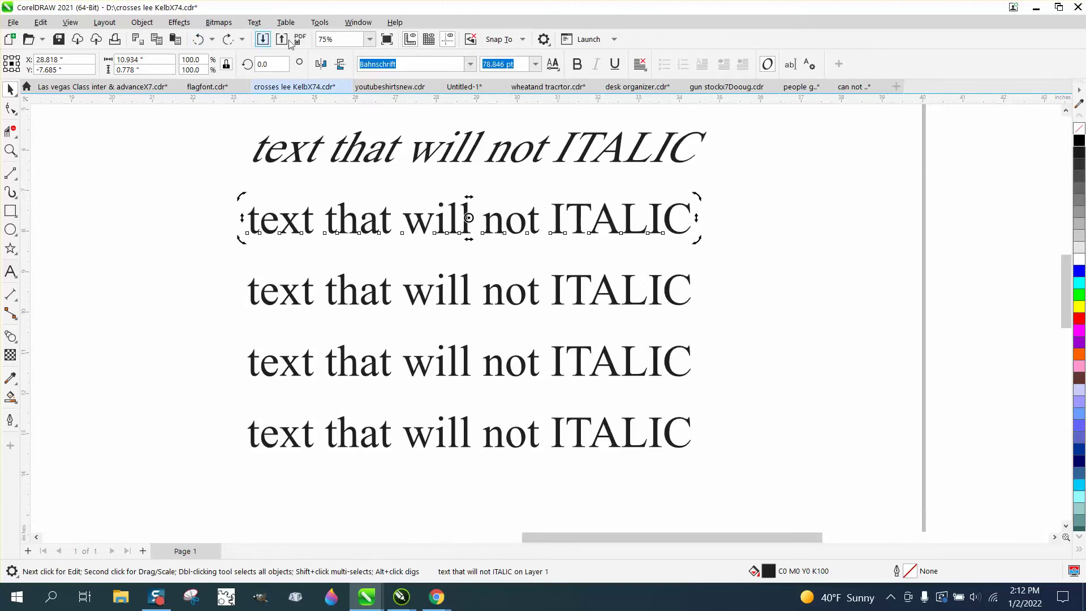
left_click(359, 22)
mouse_move(371, 197)
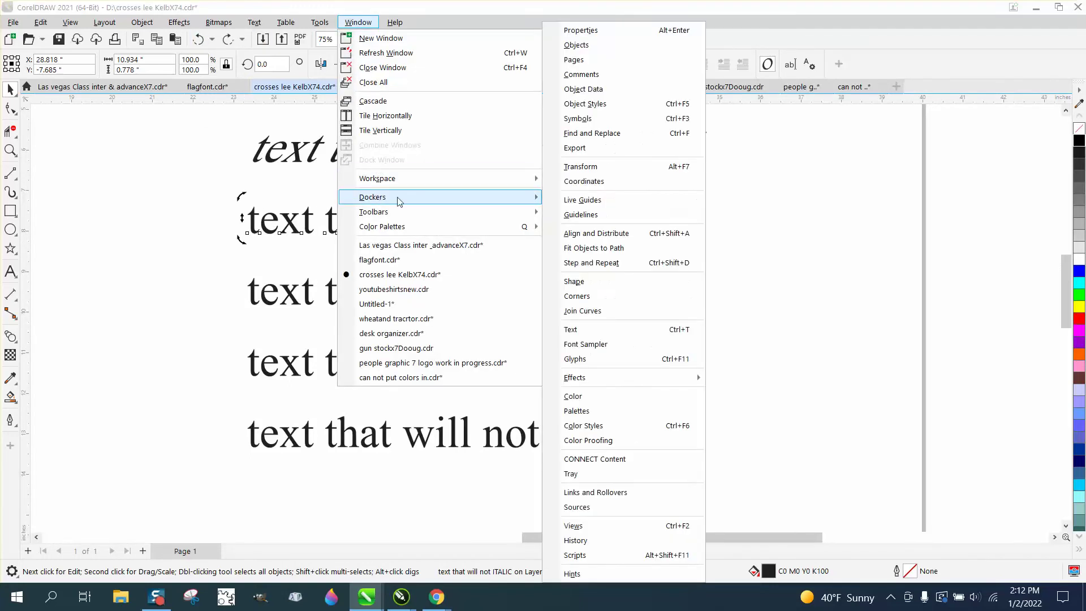
left_click(597, 170)
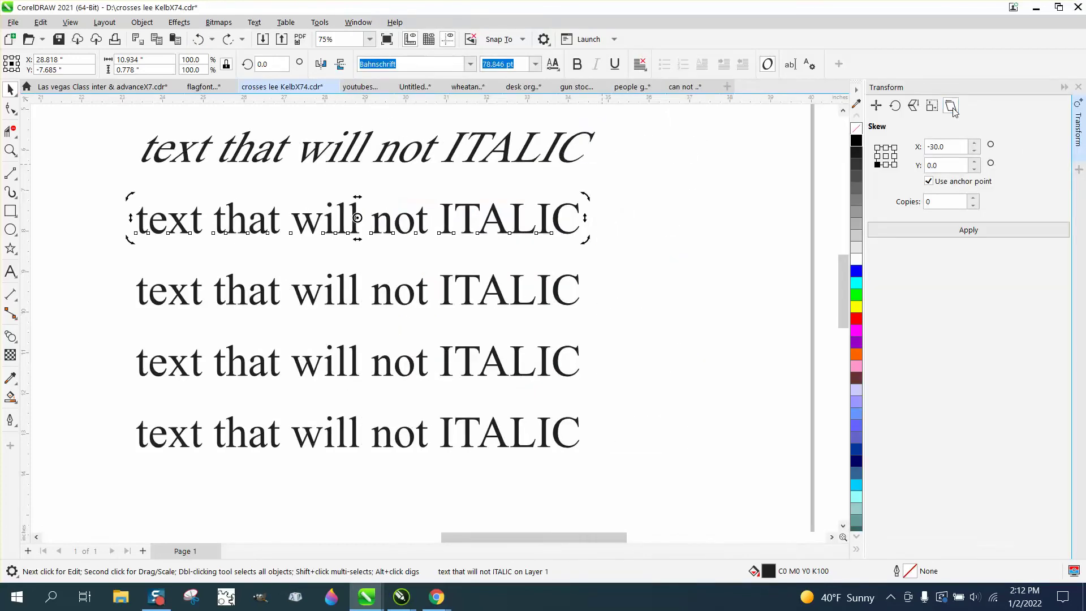
Step: Delete the italic top line and select the new top text line
left_click(563, 150)
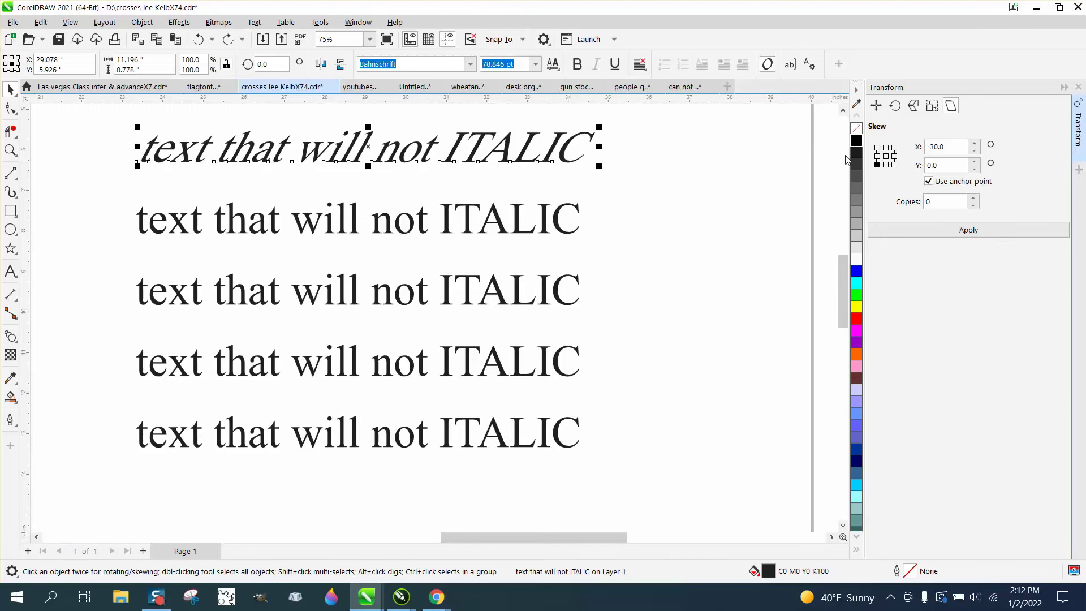
key("Delete")
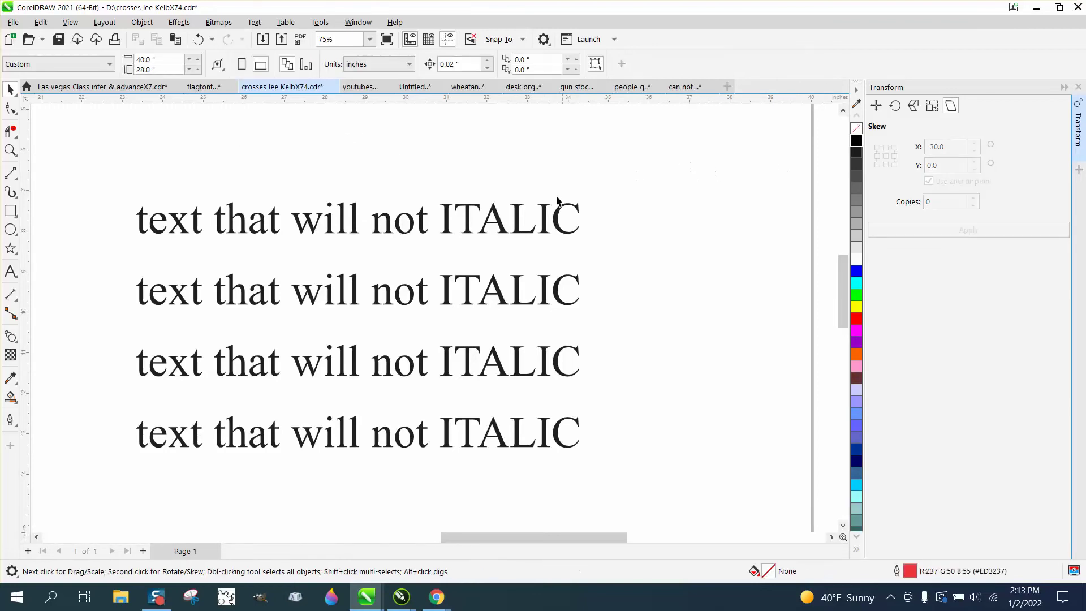
left_click(561, 212)
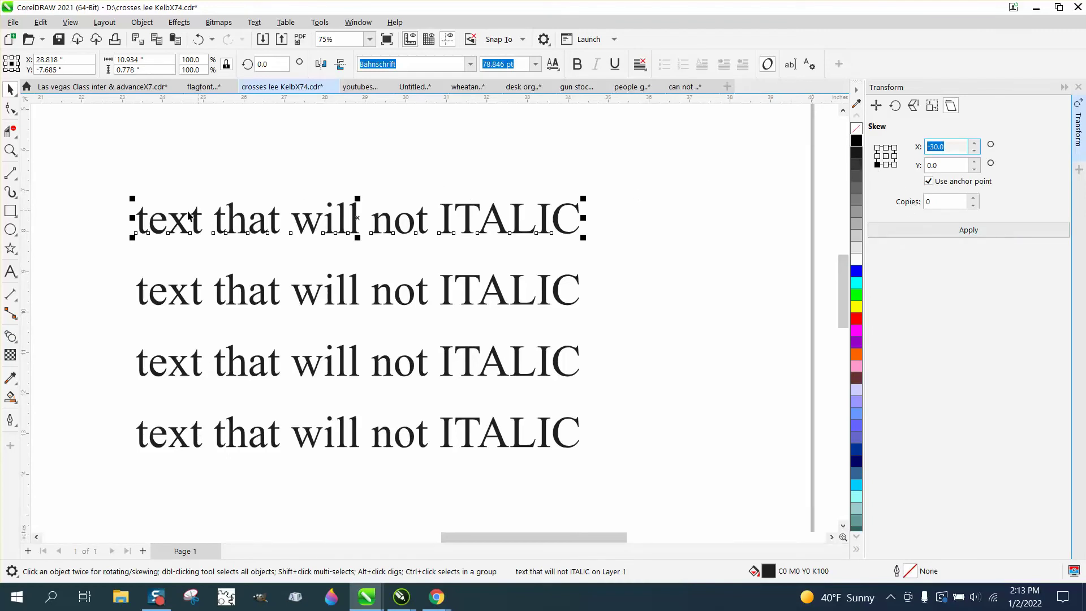
Step: Apply the -30° skew to the top and second text lines
left_click(956, 230)
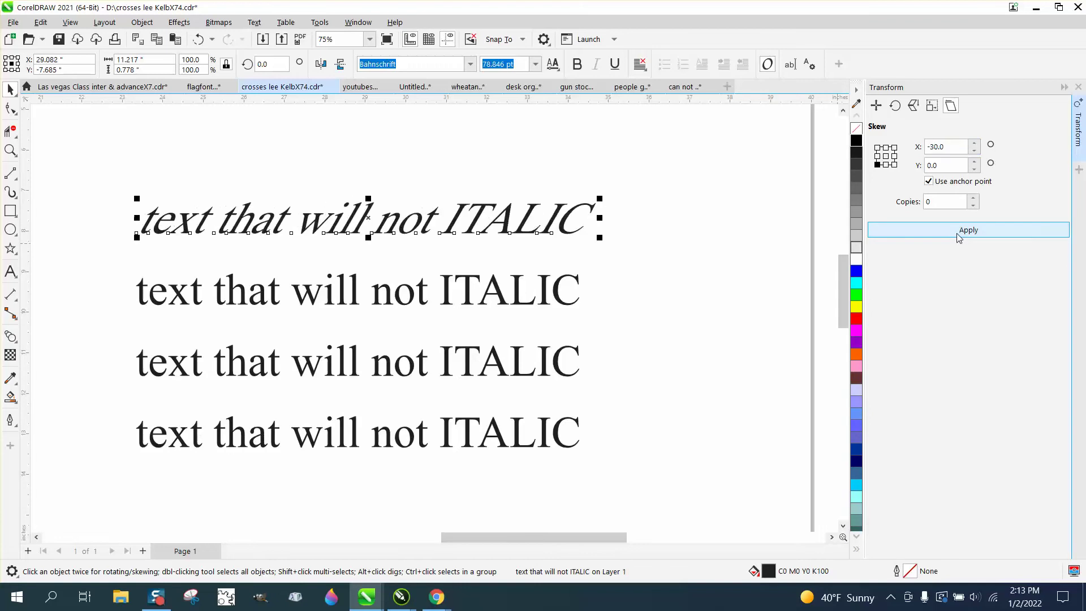
left_click(695, 236)
left_click(577, 282)
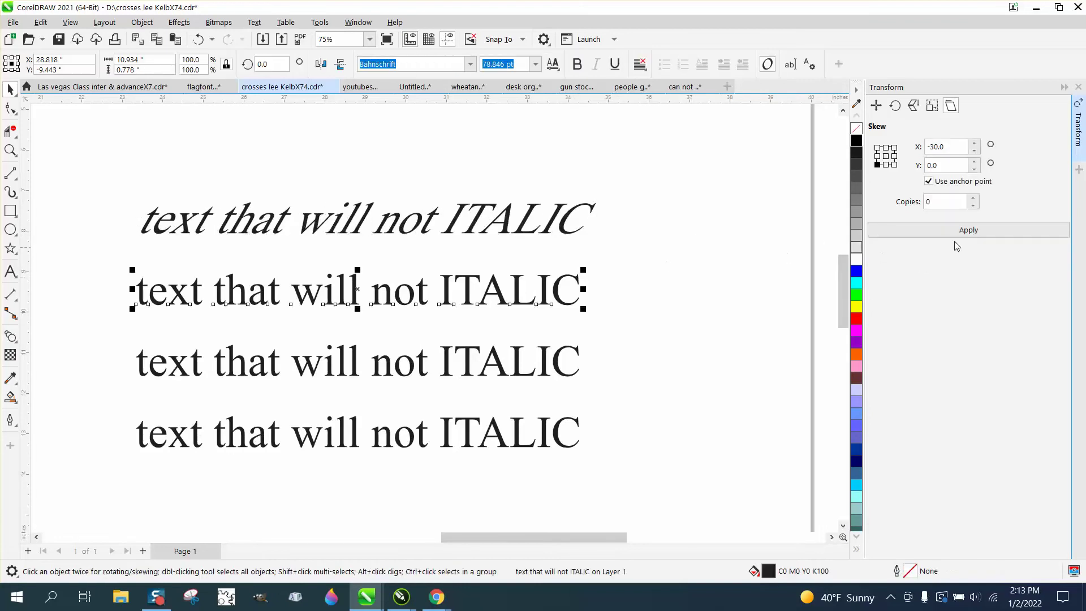
left_click(968, 230)
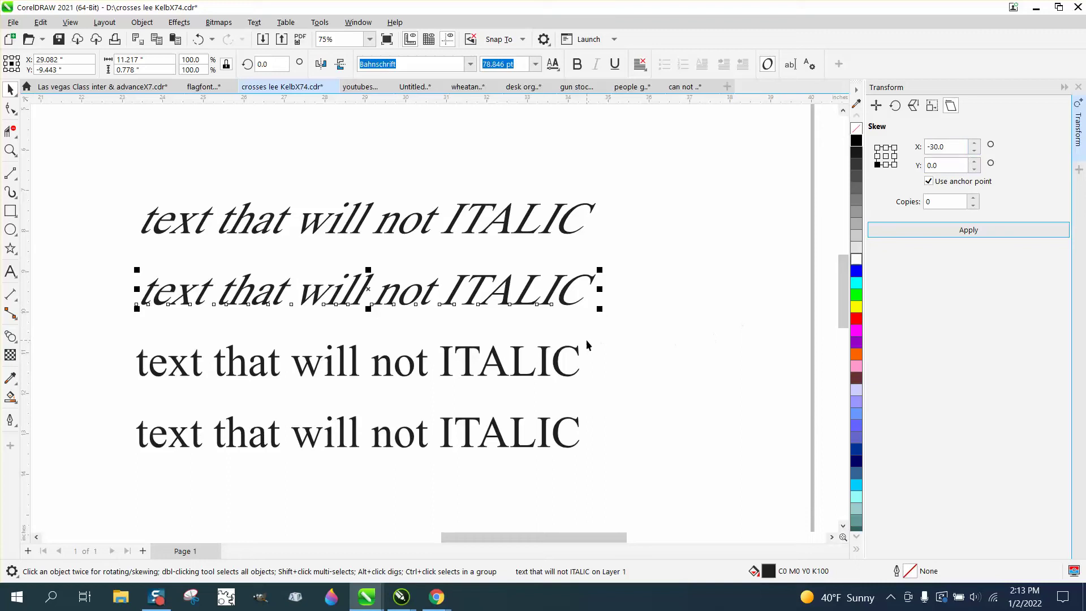
Step: Apply the same -30° skew to the third and fourth rows, then deselect
left_click(577, 352)
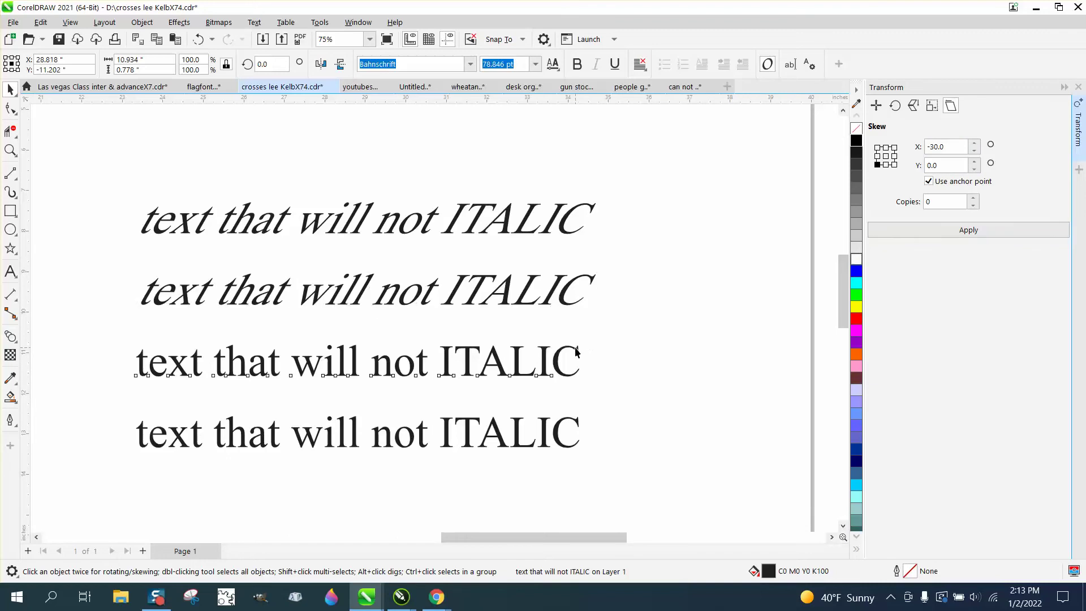
left_click(958, 231)
left_click(574, 423)
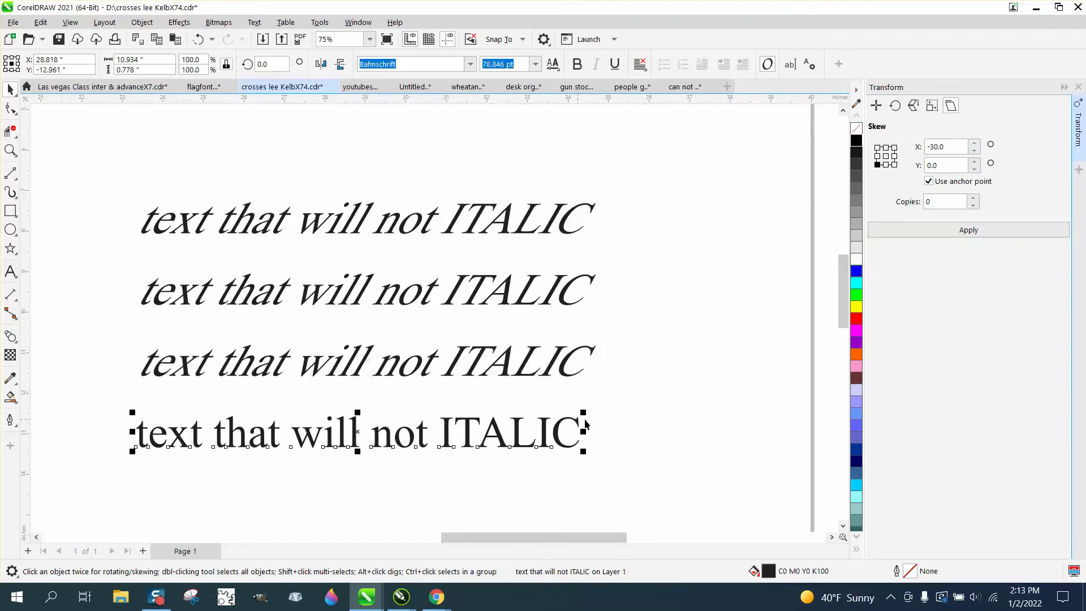
left_click(962, 230)
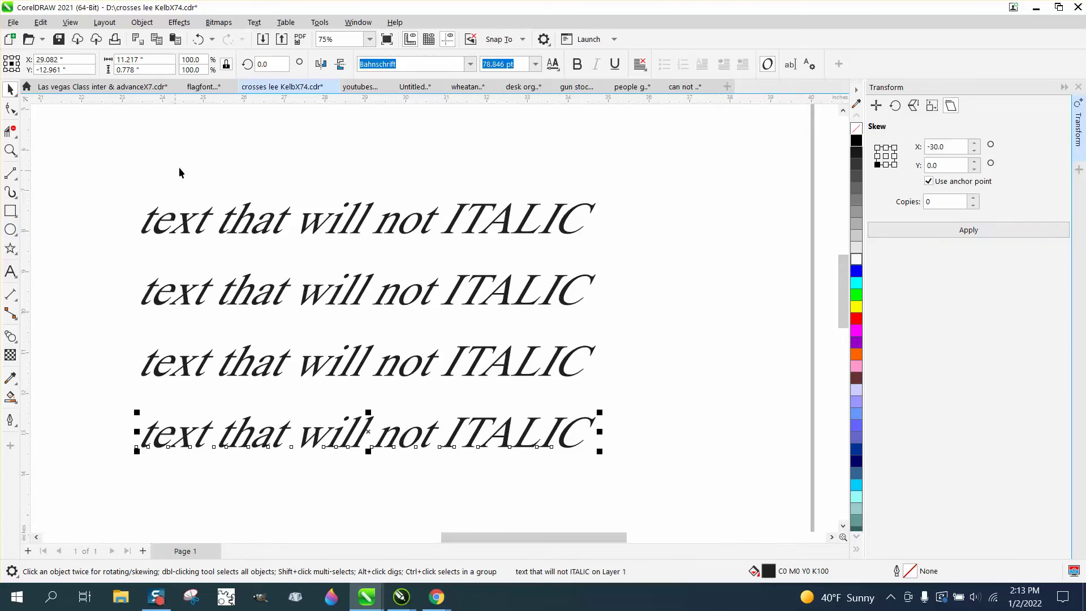
left_click(270, 164)
Step: Place a new text object above the rows reading 'ABCEDFG'
key("a")
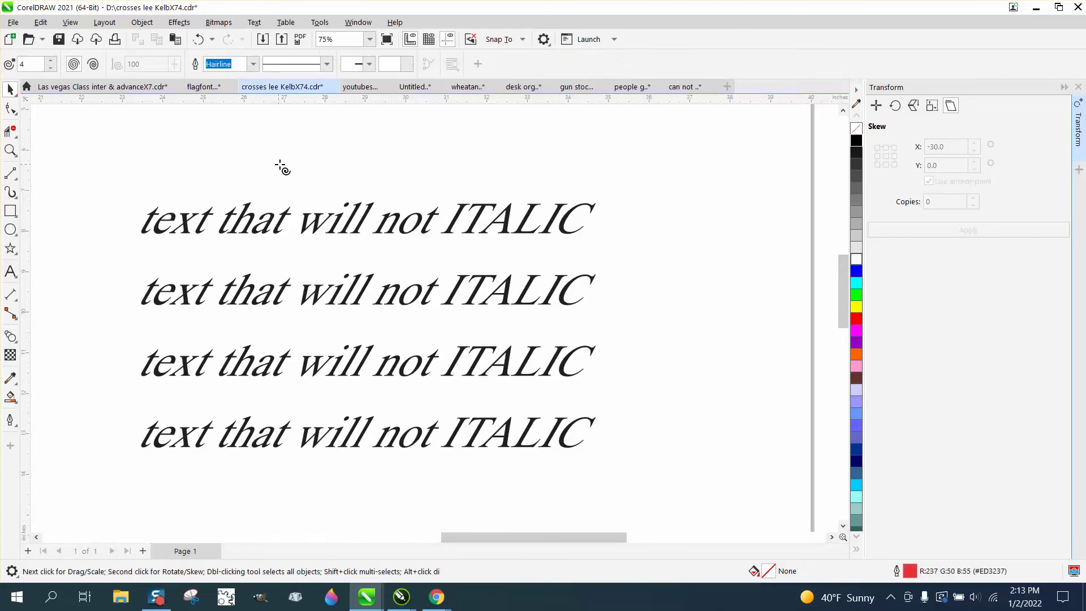
key("d")
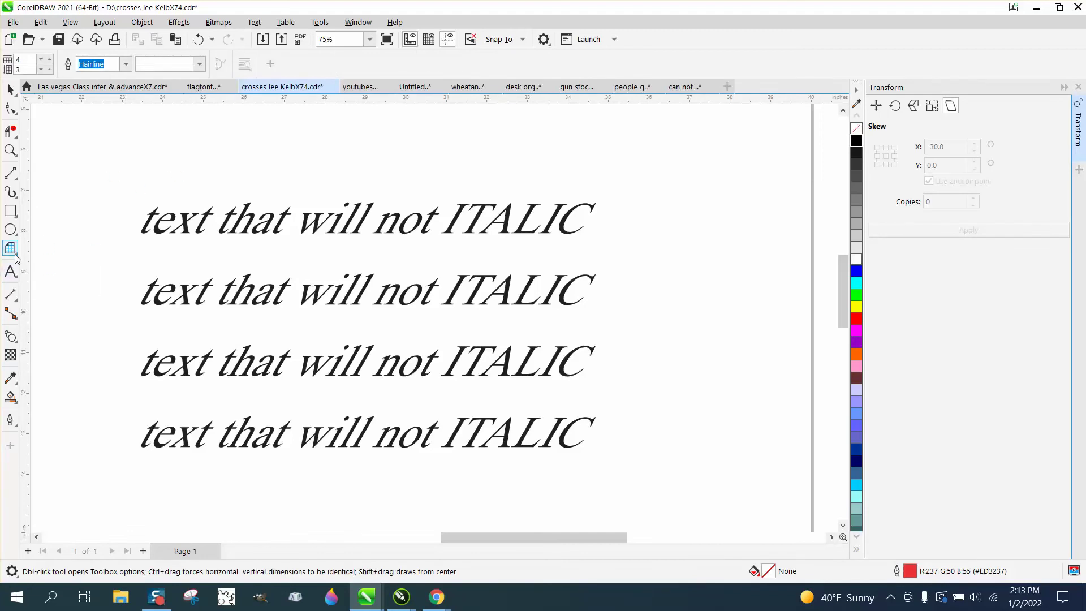
mouse_move(10, 272)
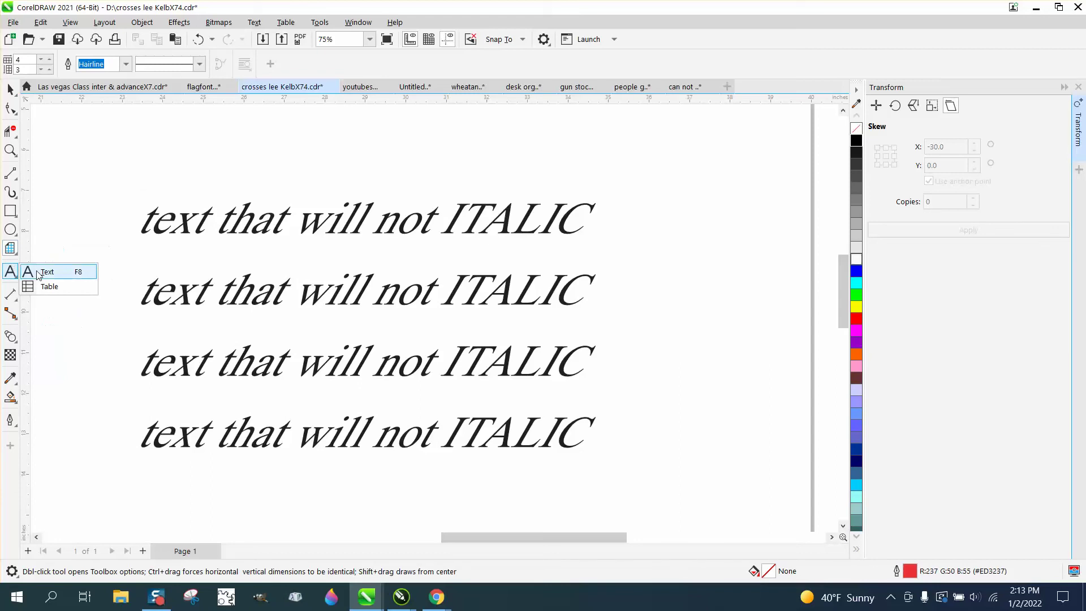
left_click(39, 276)
left_click(170, 176)
type("A")
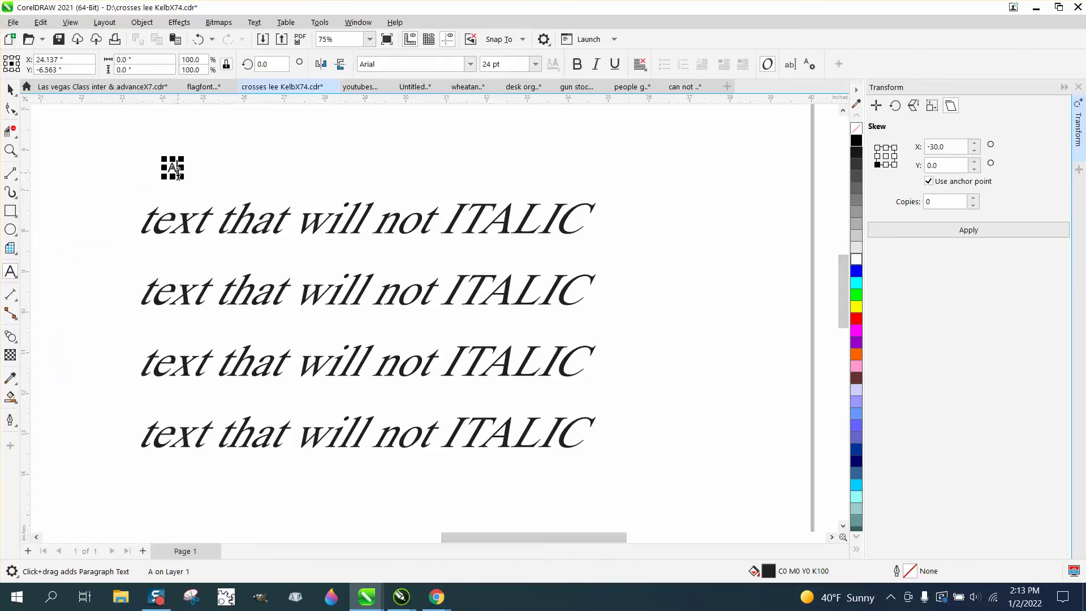
type("BCEDF")
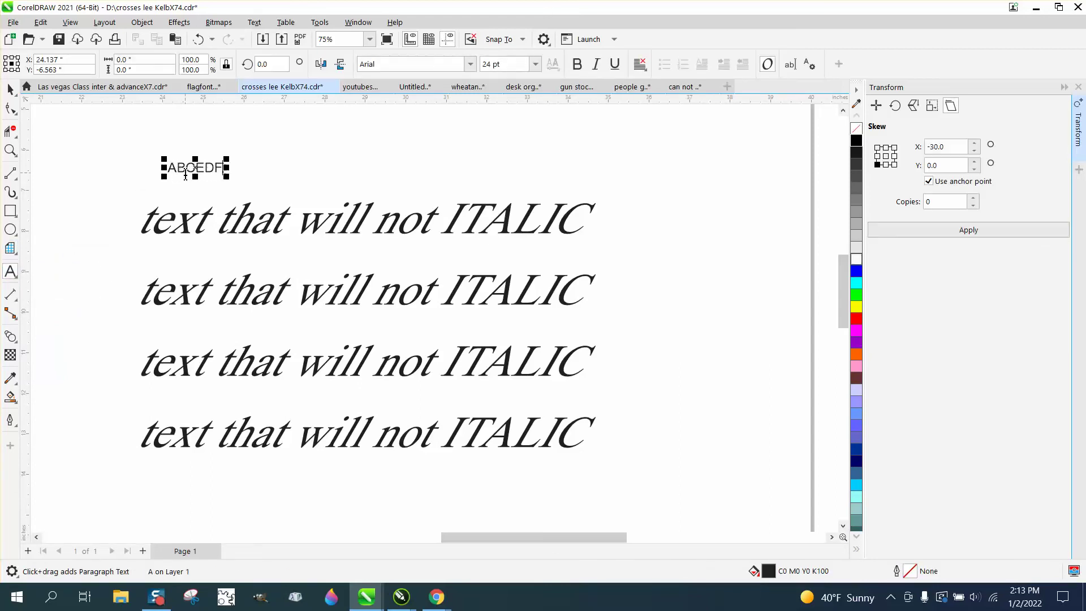
type("G")
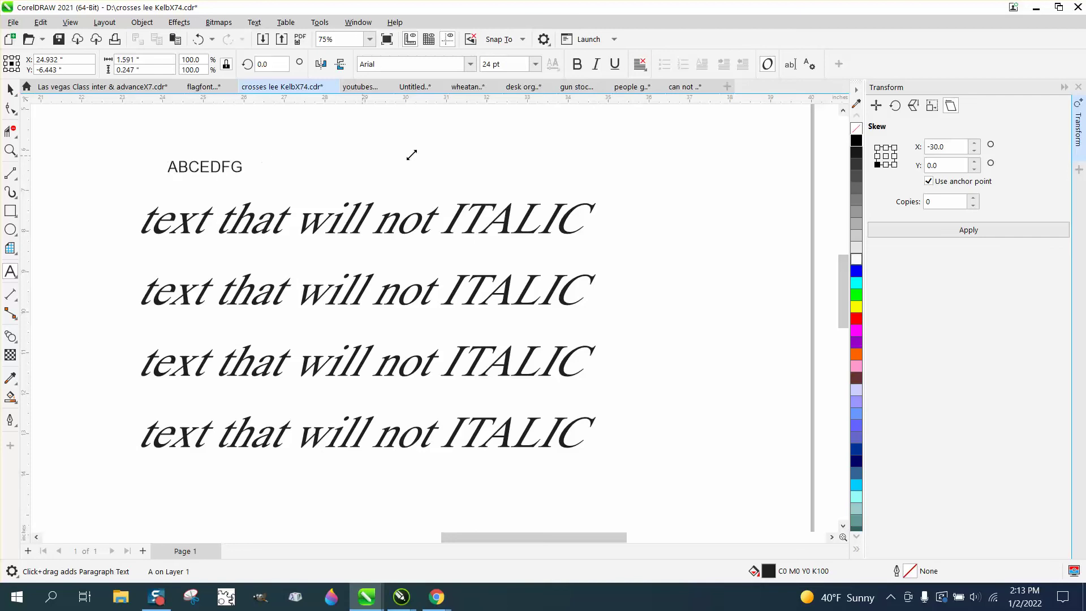
Step: Set the ABCEDFG text to a 100 pt font size
left_click(269, 187)
key("Escape")
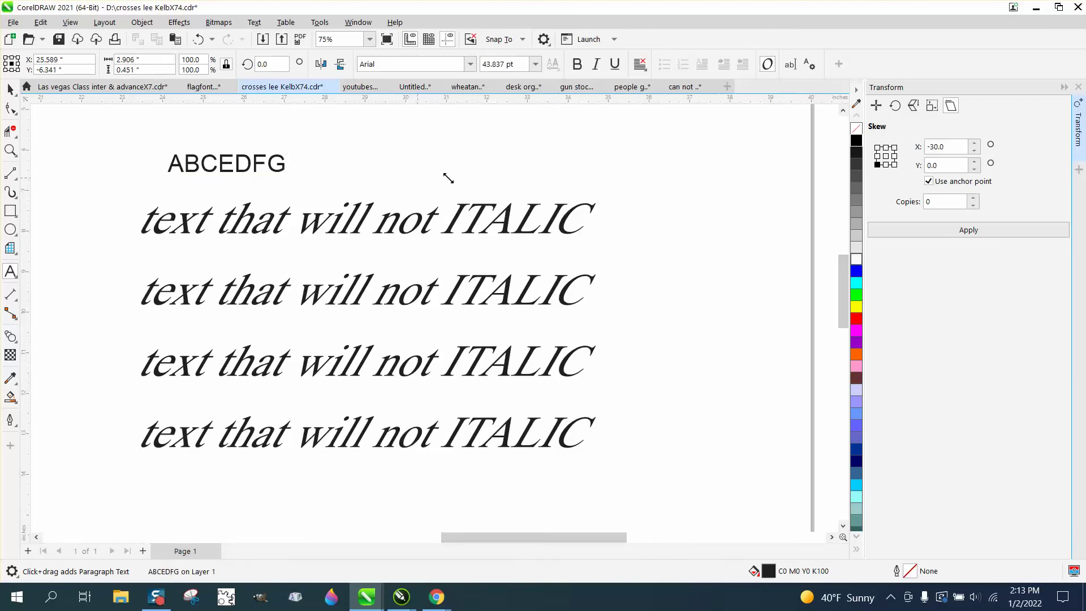
key("ctrl+z")
left_click_drag(280, 150, 295, 148)
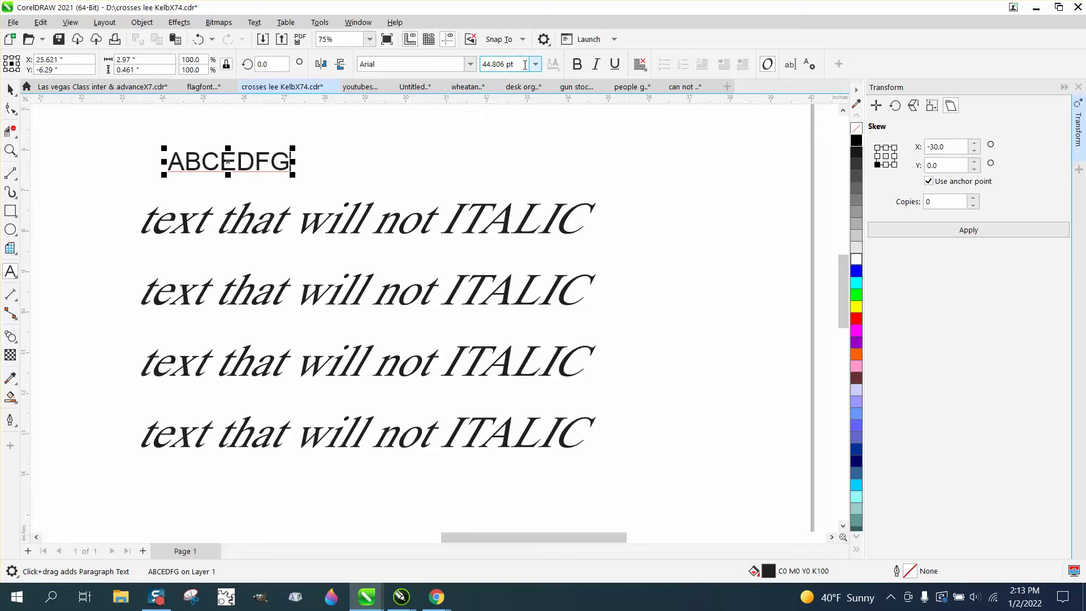
left_click_drag(523, 65, 471, 72)
type("100")
key("Return")
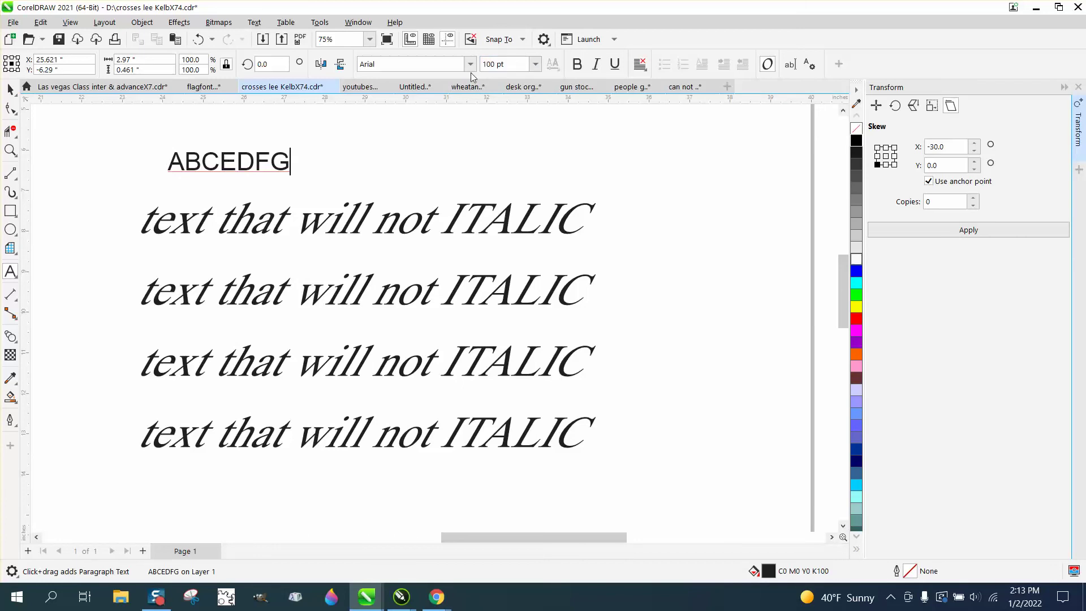
Step: Scale ABCEDFG up further by dragging its corner handle
left_click(10, 88)
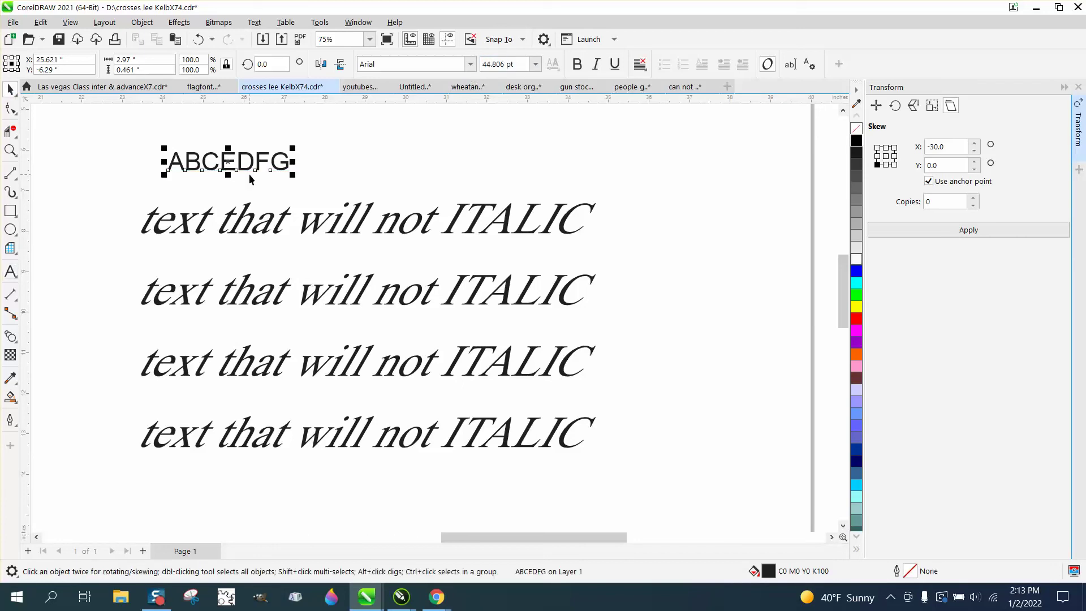
key("Escape")
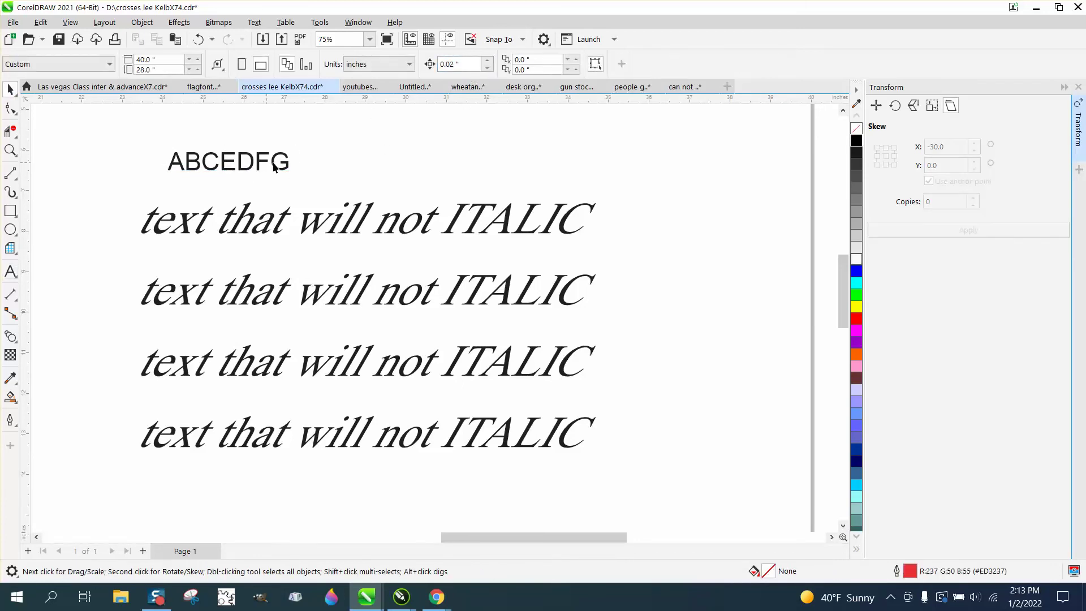
left_click(289, 169)
mouse_move(295, 147)
left_mouse_down()
mouse_move(642, 130)
mouse_move(436, 128)
left_mouse_up()
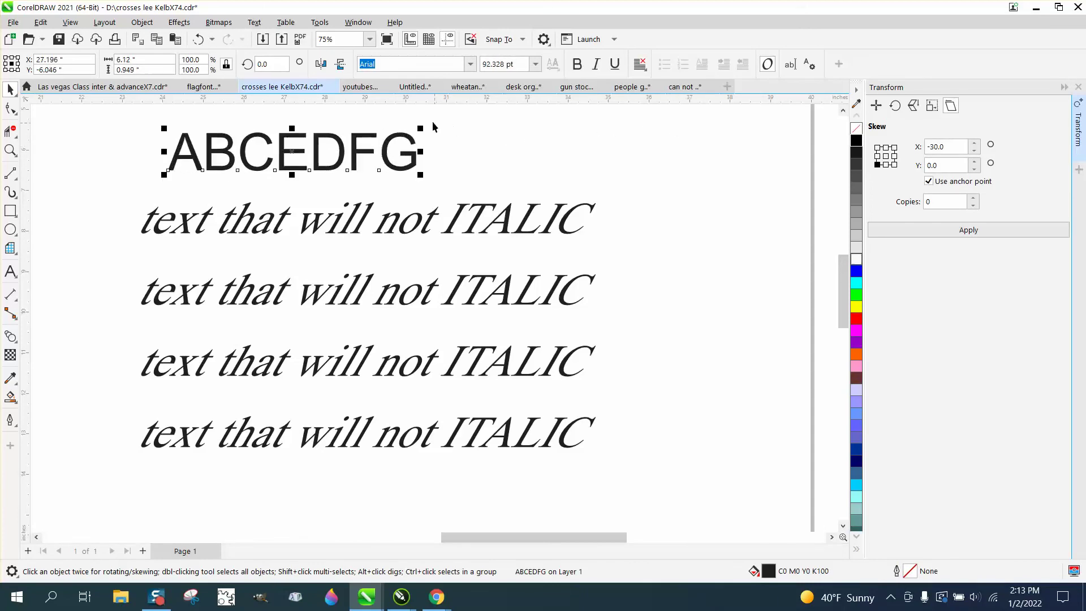
Step: Switch ABCEDFG to a serif font and apply a -40° horizontal skew
left_click(470, 64)
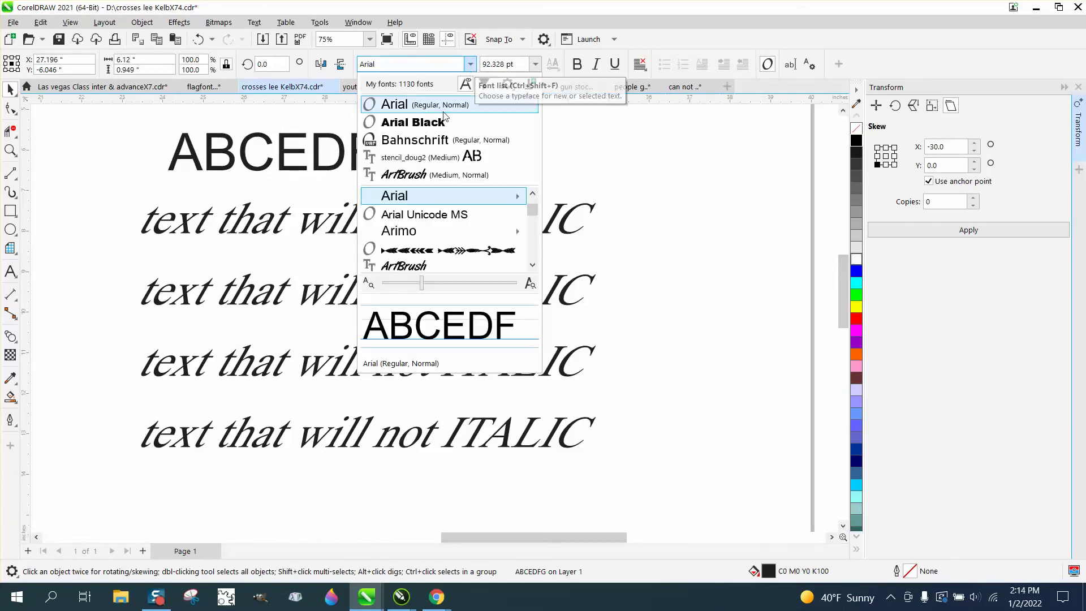
left_click(429, 148)
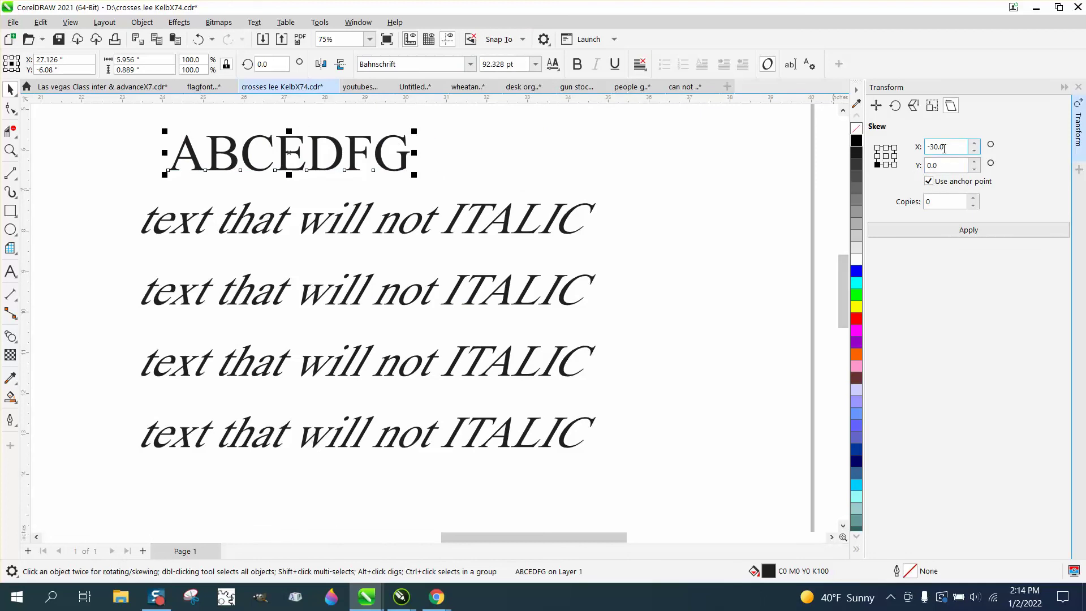
left_click(919, 148)
type("-")
type("40")
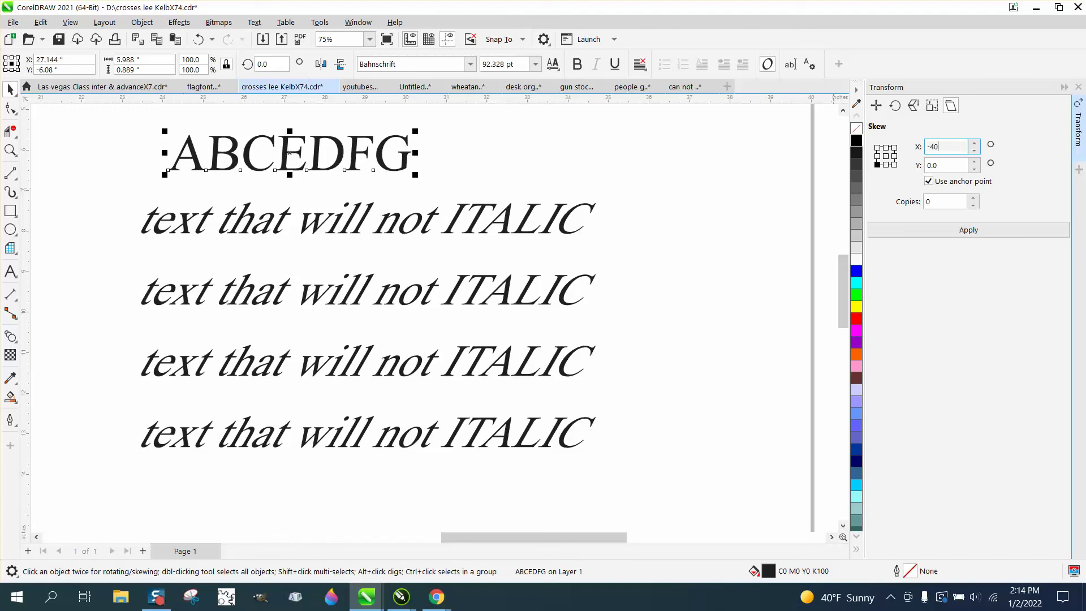
left_click(960, 232)
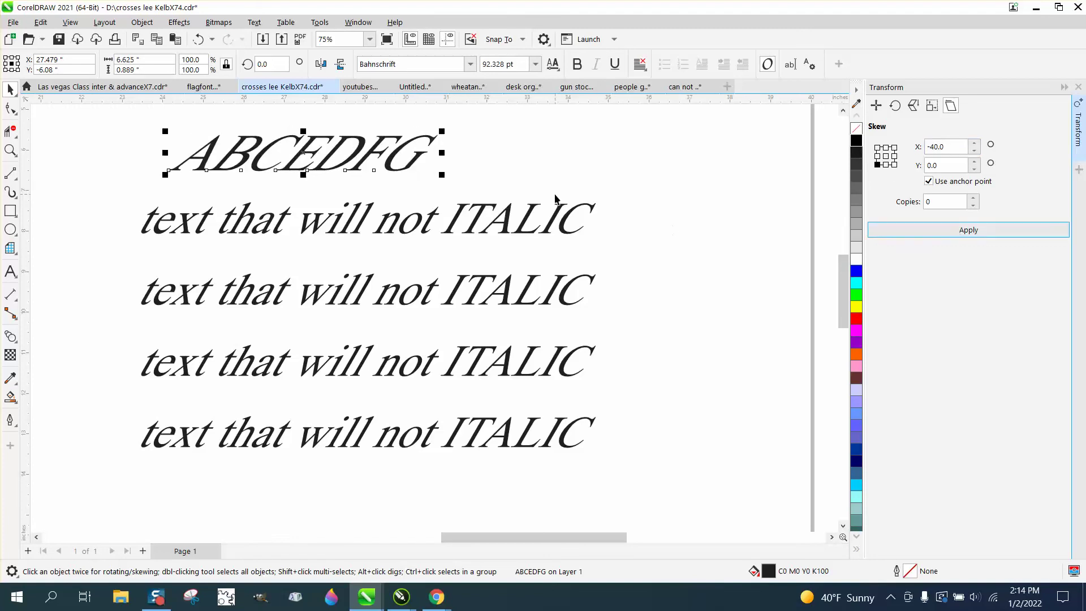
left_click(531, 214)
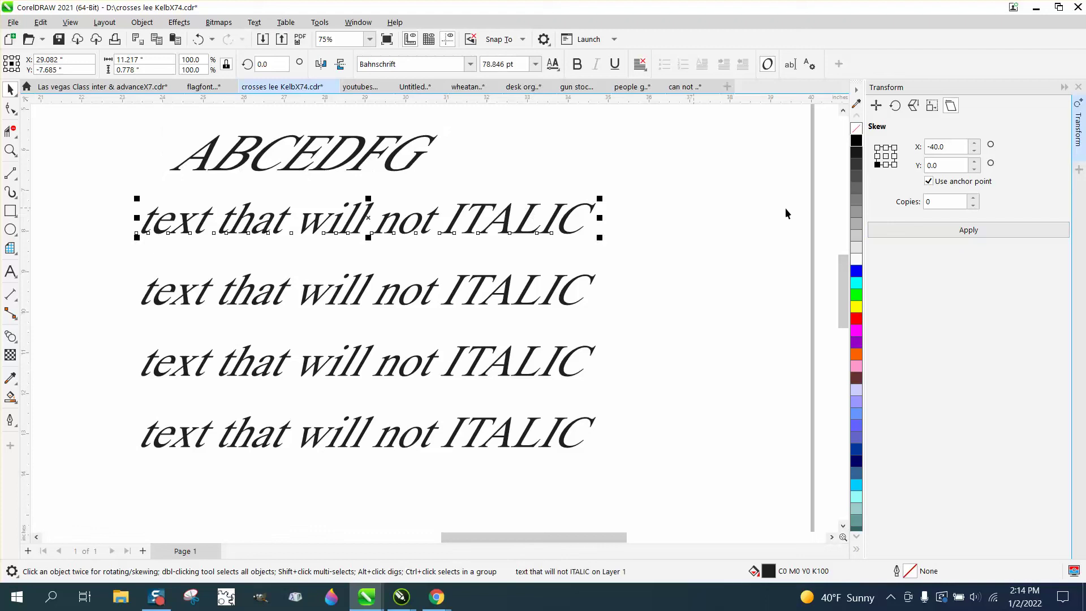
Step: Move ABCEDFG right and give it a +40° horizontal skew so it leans backward
left_click(990, 232)
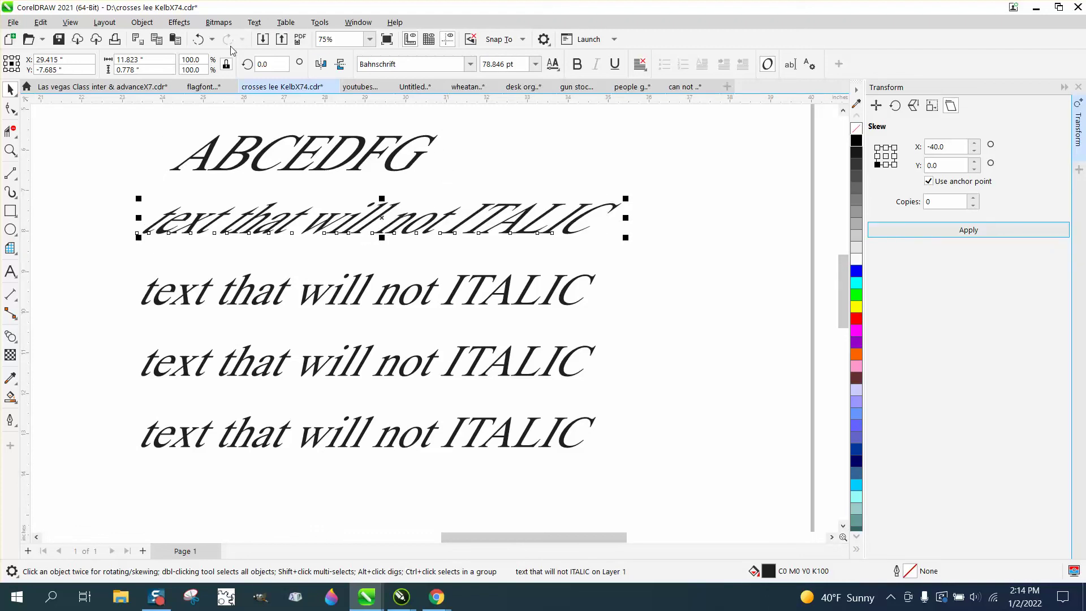
left_click(199, 39)
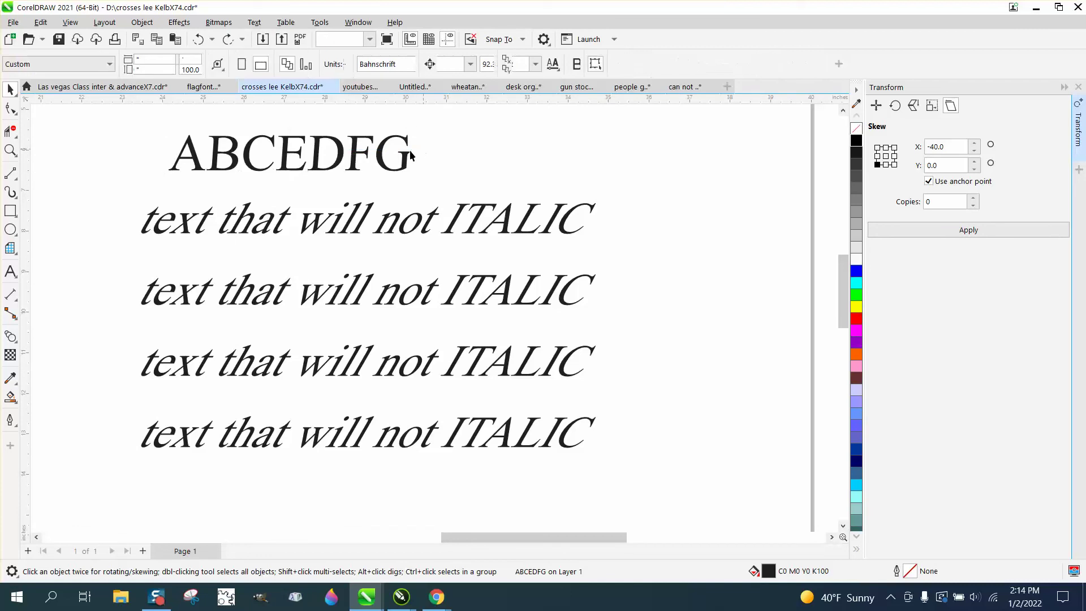
left_click_drag(407, 159, 470, 161)
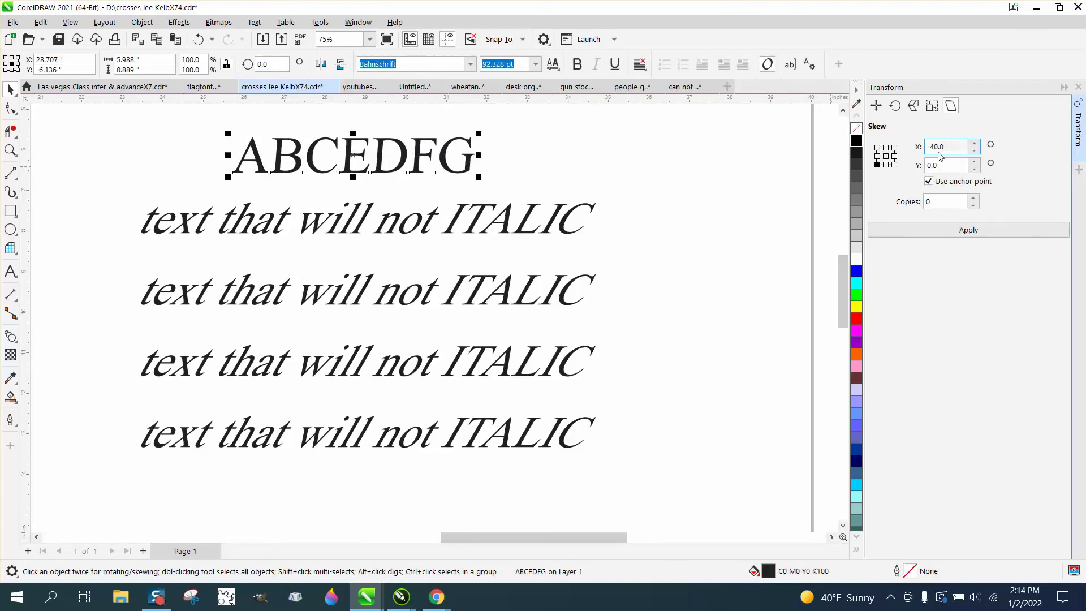
left_click_drag(946, 147, 908, 149)
type("40")
key("Return")
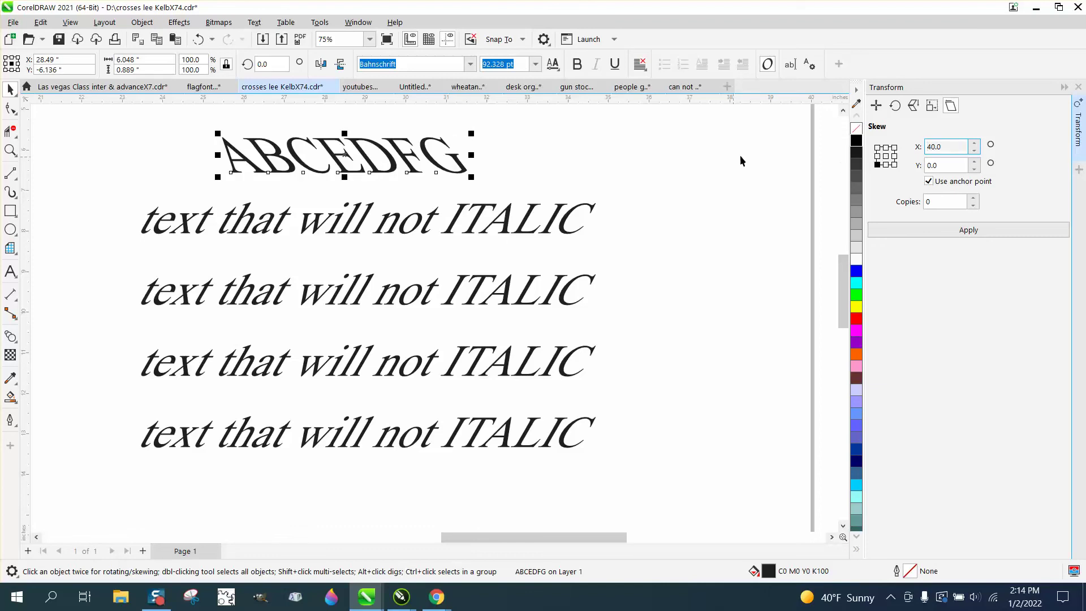